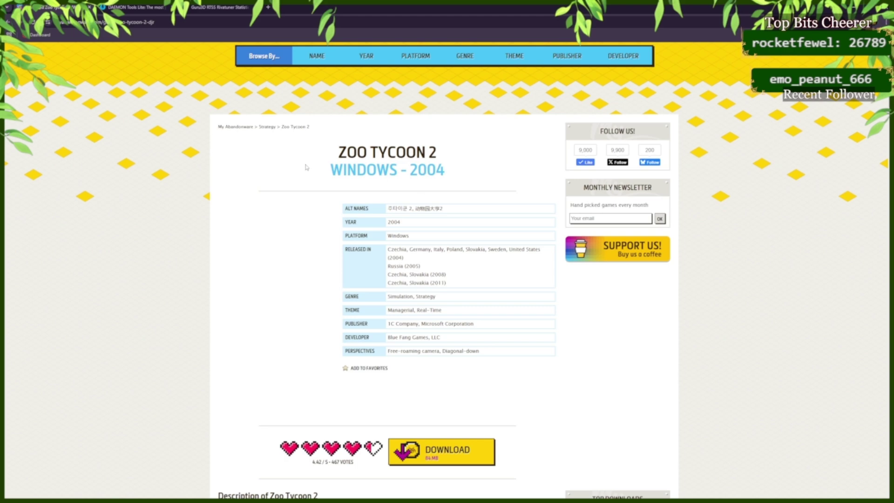
# Look over the DAEMON Tools Lite and RivaTuner Statistics Server download pages, and return to the Zoo Tycoon 2 page
pyautogui.click(135, 7)
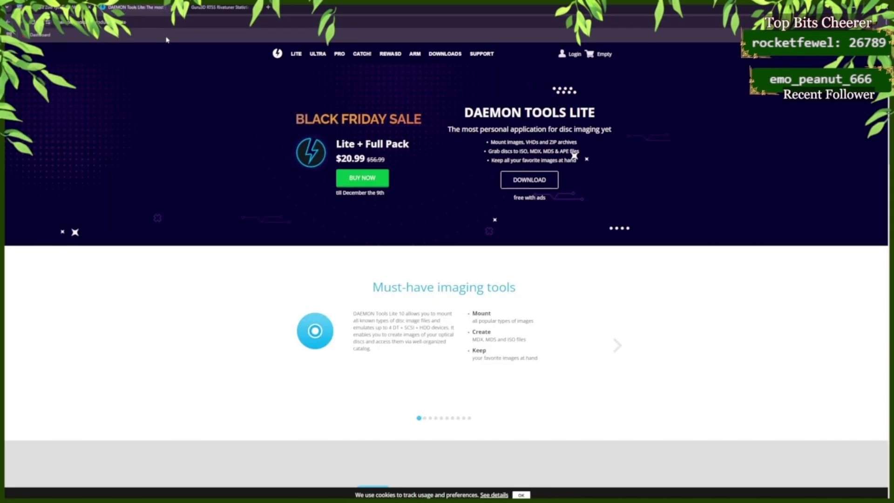
pyautogui.click(213, 9)
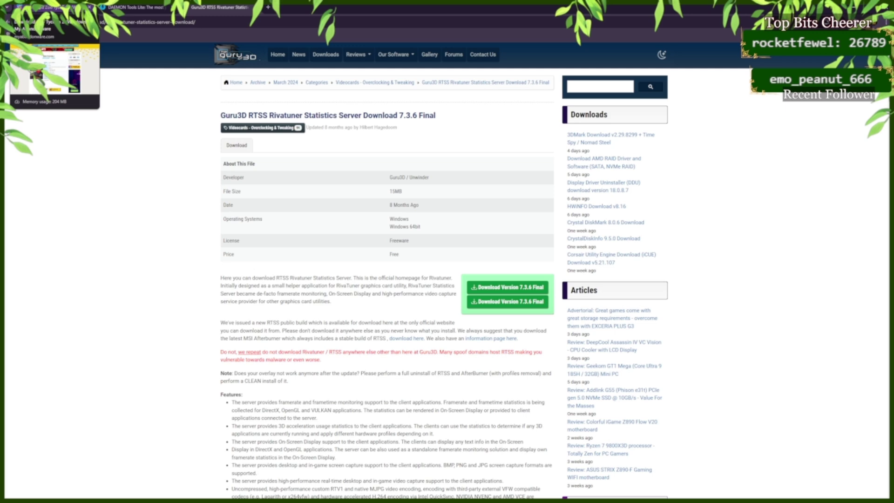
pyautogui.click(69, 10)
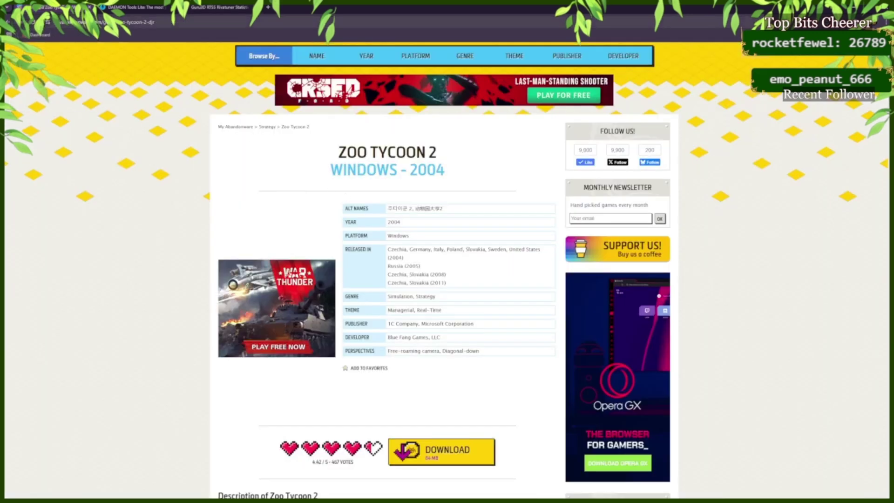
# Open the Zoo Tycoon 2 complete collection page and find its Windows version download list
pyautogui.scroll(-2, 362, 86)
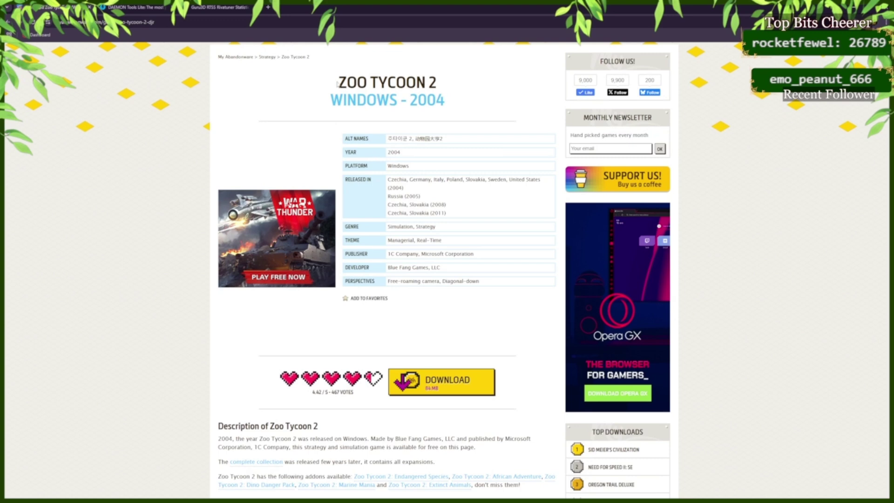
pyautogui.scroll(-3, 222, 215)
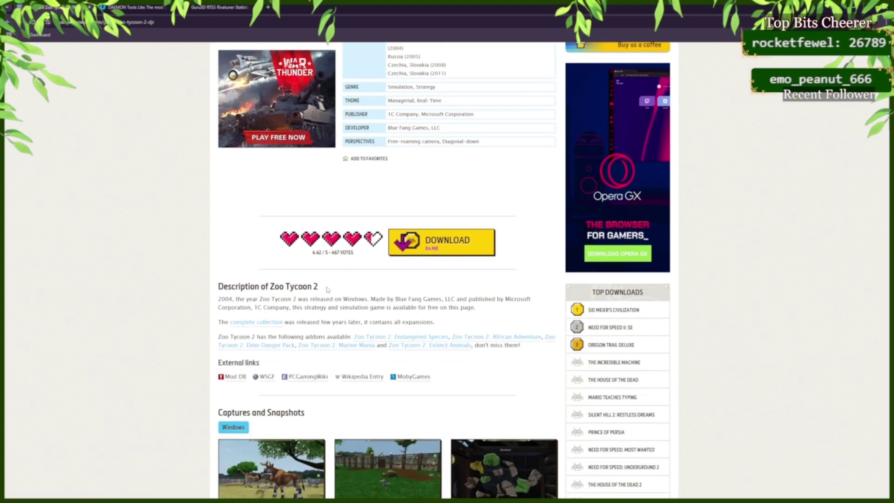
pyautogui.click(257, 323)
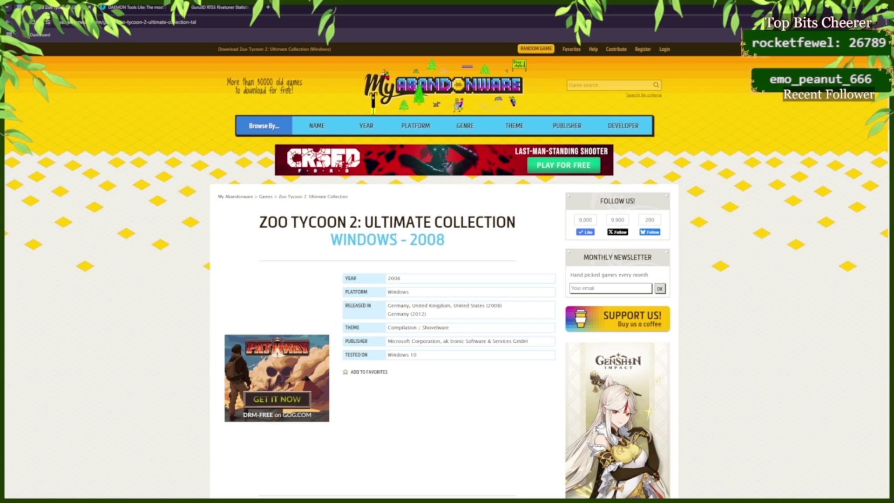
pyautogui.scroll(-15, 246, 219)
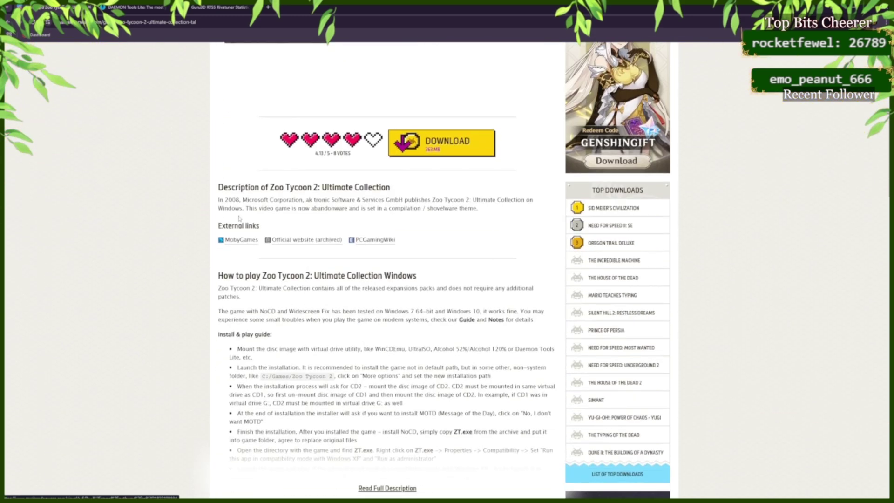
pyautogui.scroll(-10, 237, 216)
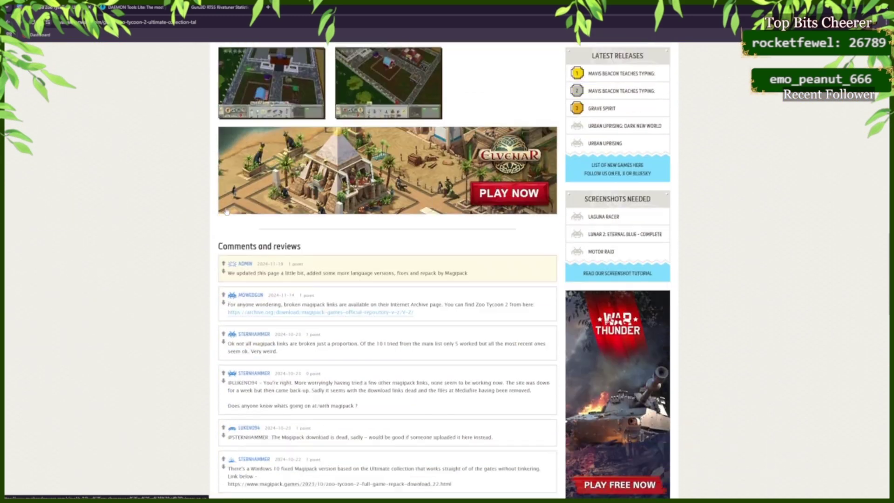
pyautogui.scroll(-10, 227, 184)
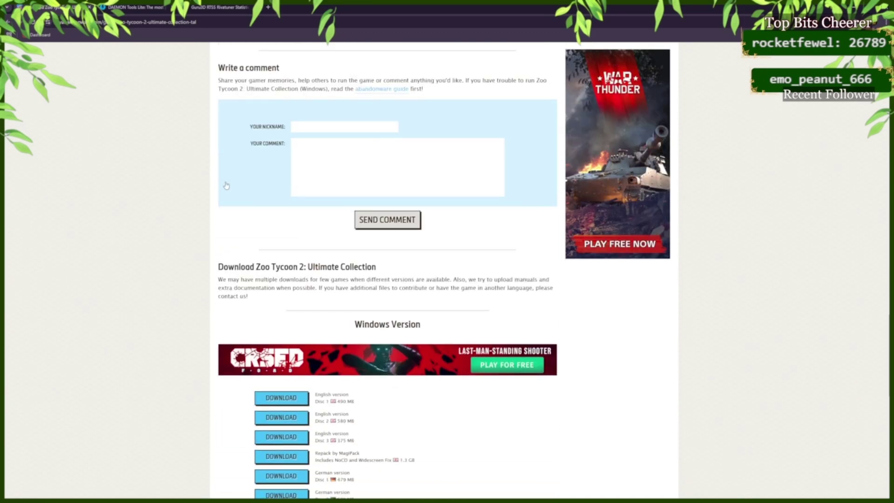
pyautogui.scroll(-1, 226, 186)
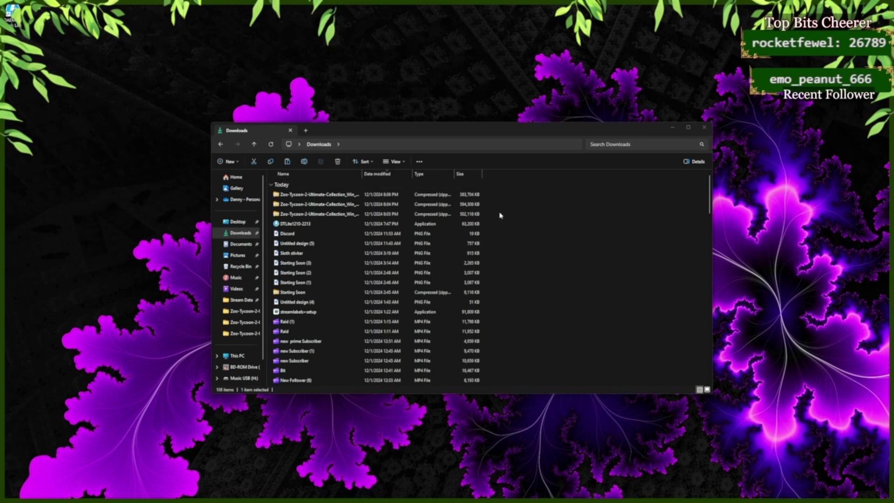
# Extract the Zoo Tycoon 2 Ultimate Collection CD3 archive to its suggested folder in Downloads, replacing the existing ISO file
pyautogui.moveTo(500, 213)
pyautogui.mouseDown()
pyautogui.moveTo(457, 208)
pyautogui.moveTo(510, 202)
pyautogui.mouseUp()
pyautogui.click(526, 203)
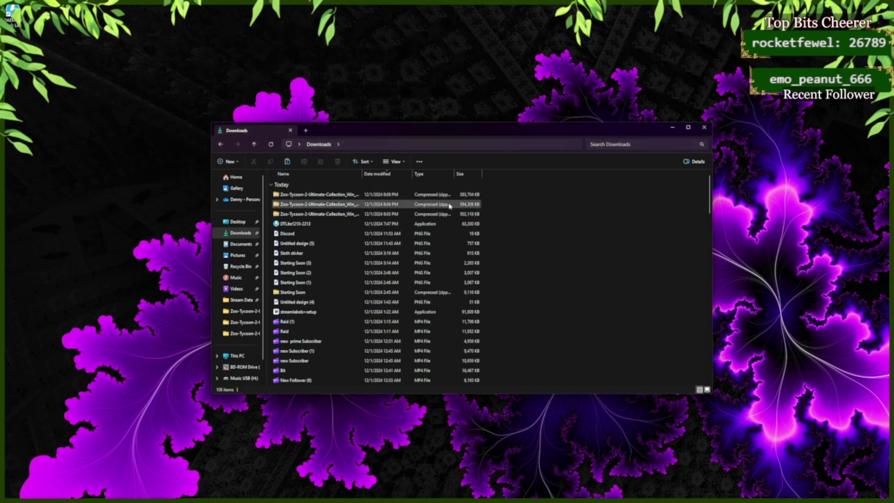
pyautogui.rightClick(356, 198)
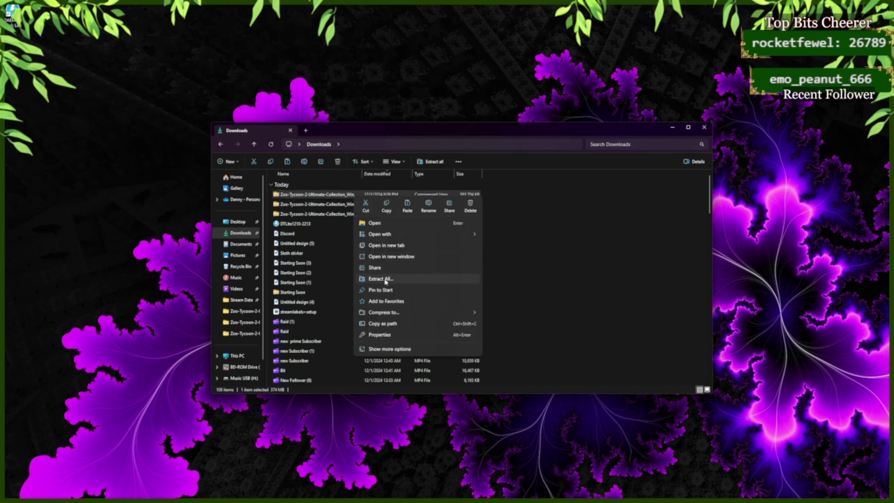
pyautogui.click(386, 279)
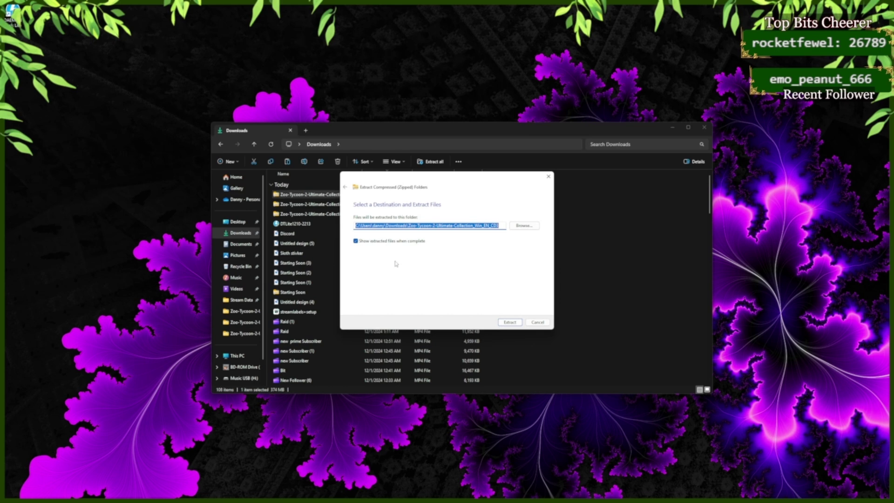
pyautogui.click(510, 322)
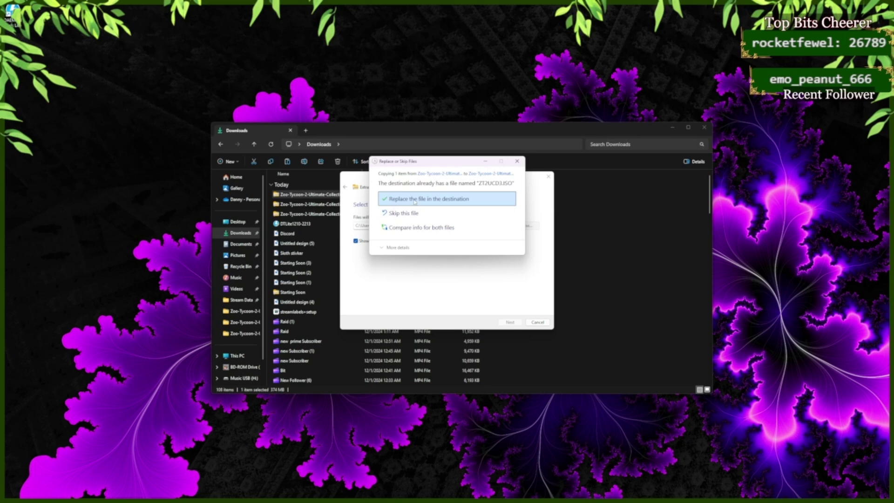
pyautogui.click(414, 200)
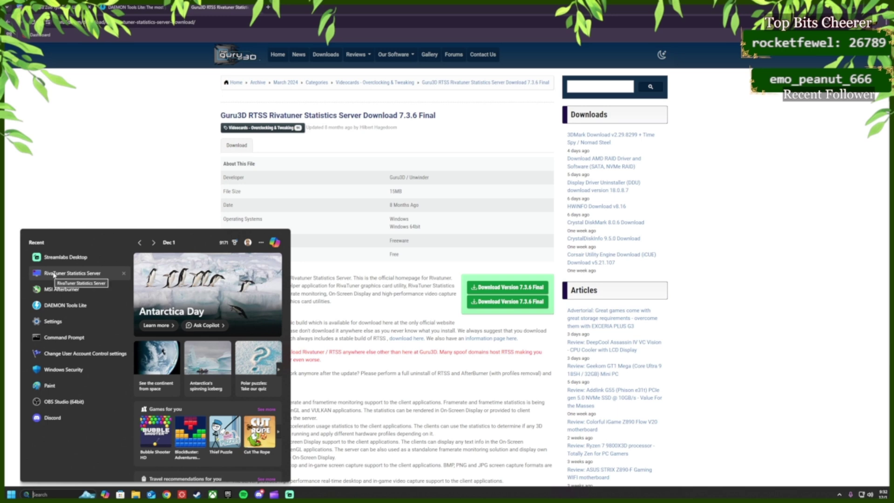
# Launch RivaTuner Statistics Server, check the framerate limit in its settings window, and dismiss the window
pyautogui.click(54, 274)
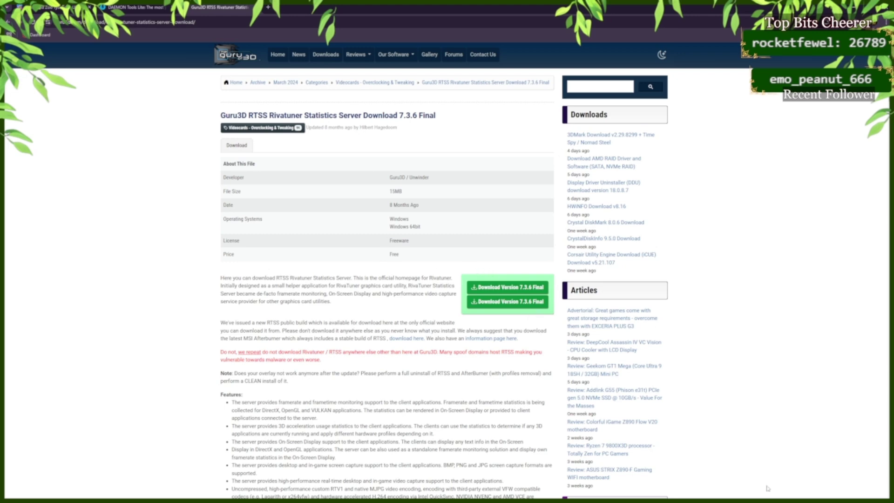
pyautogui.moveTo(787, 501)
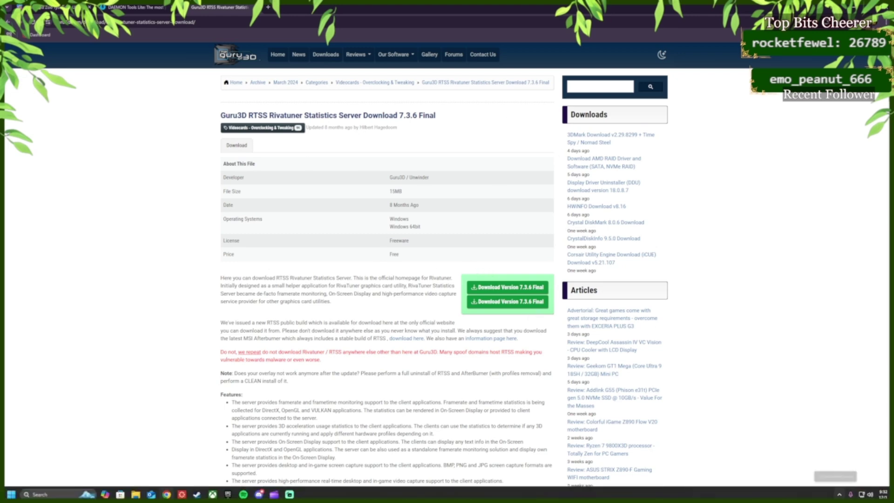
pyautogui.click(839, 494)
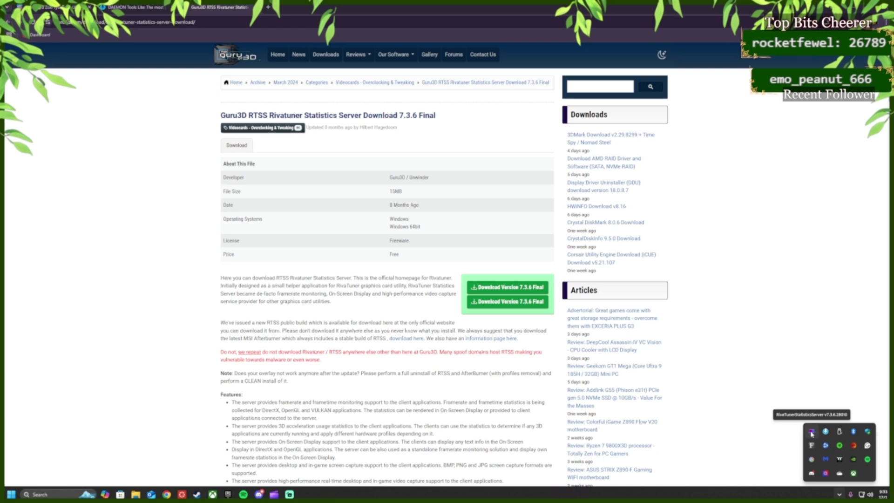
pyautogui.click(812, 433)
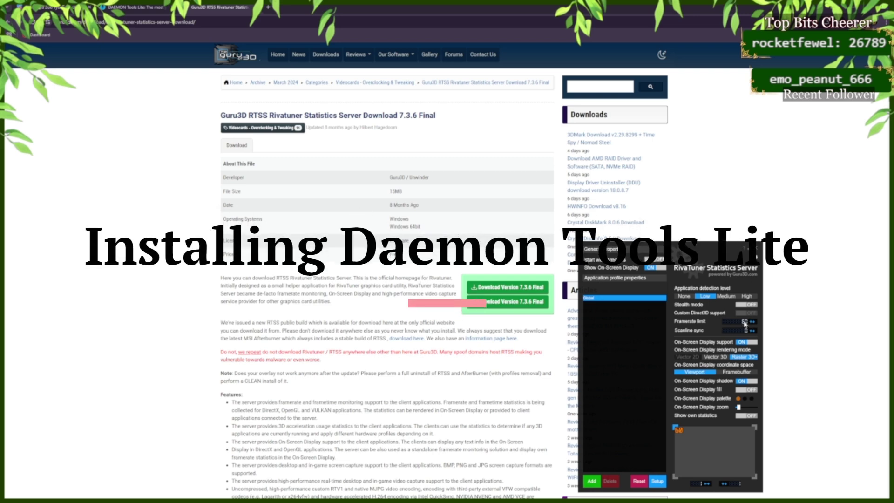
pyautogui.moveTo(744, 324)
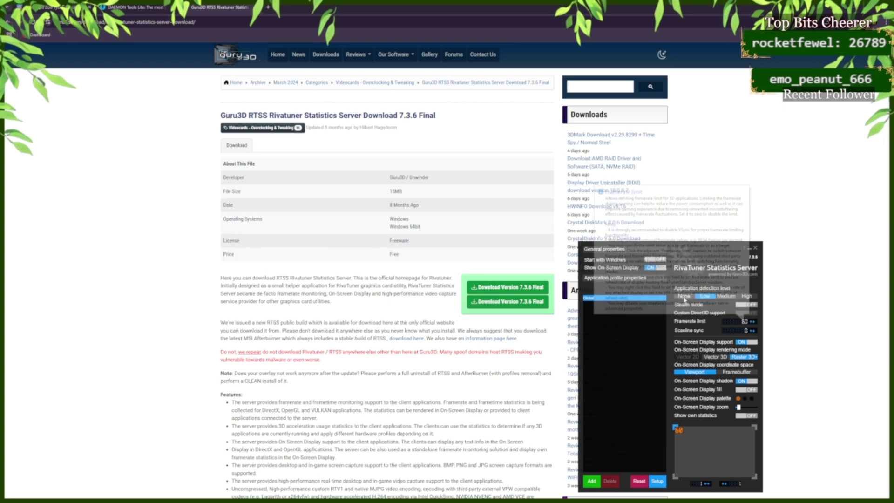
pyautogui.click(752, 251)
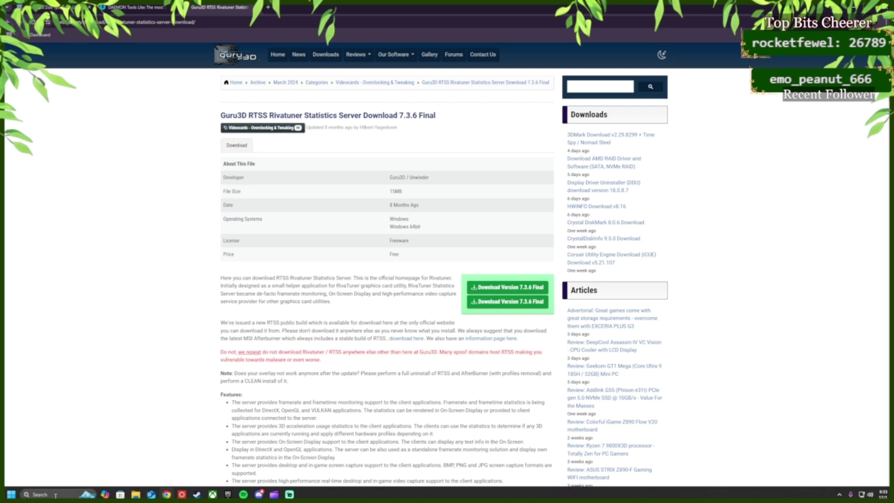
# Run DAEMON Tools Lite as administrator and move its window to an unobstructed area of the desktop
pyautogui.click(55, 495)
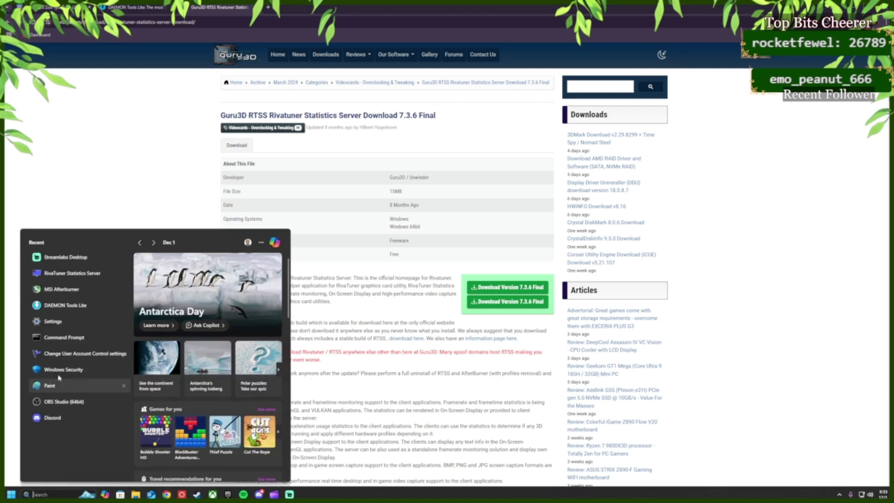
pyautogui.rightClick(62, 310)
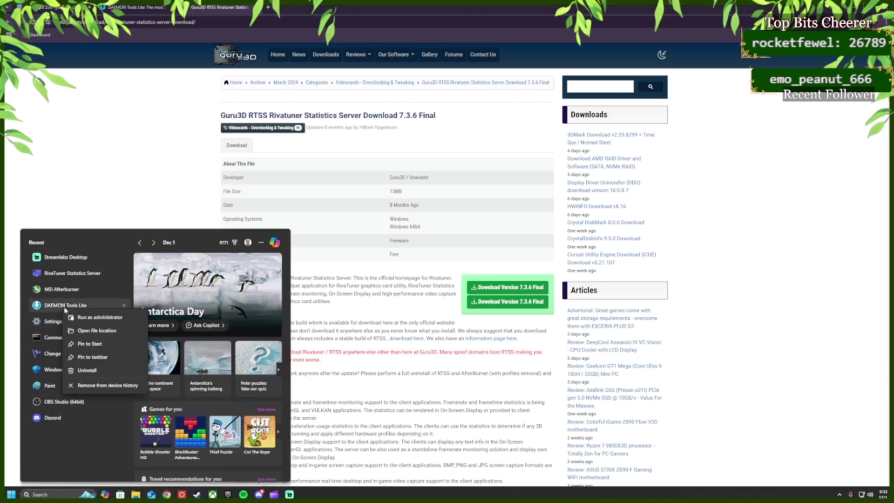
pyautogui.click(95, 318)
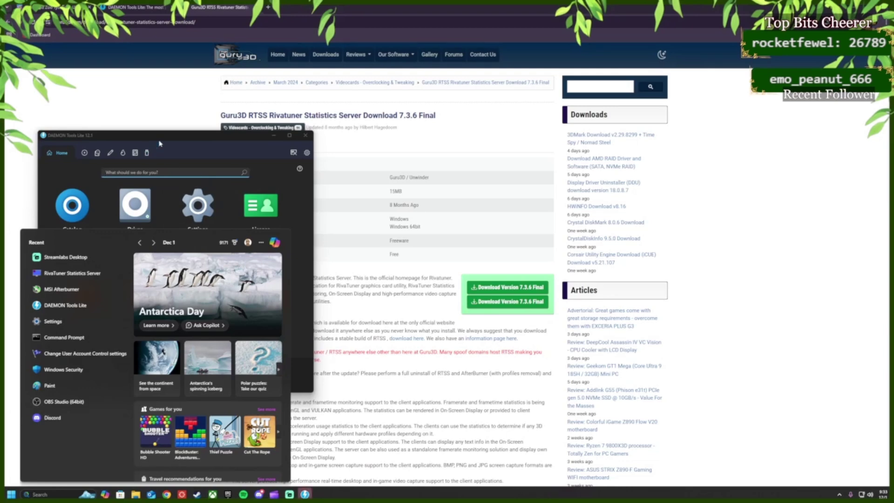
pyautogui.moveTo(169, 139); pyautogui.dragTo(375, 84)
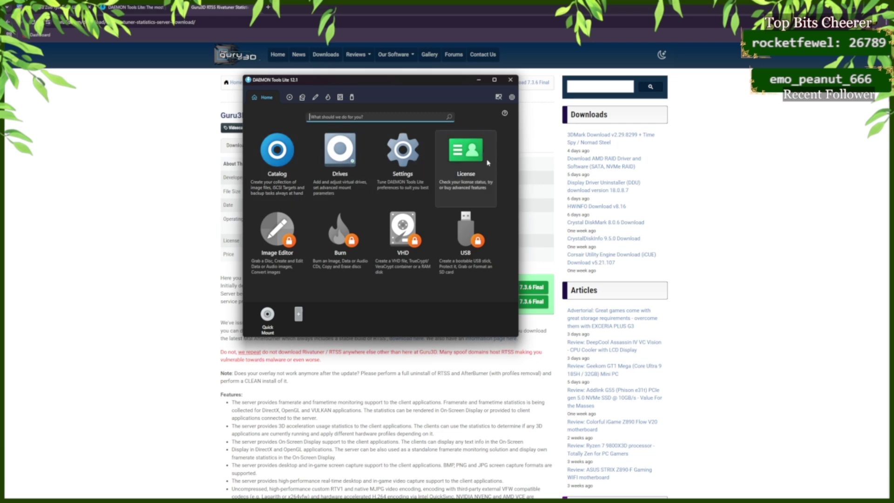
# Add a DT virtual drive with DVD region 1, mounted to drive letter I
pyautogui.click(343, 163)
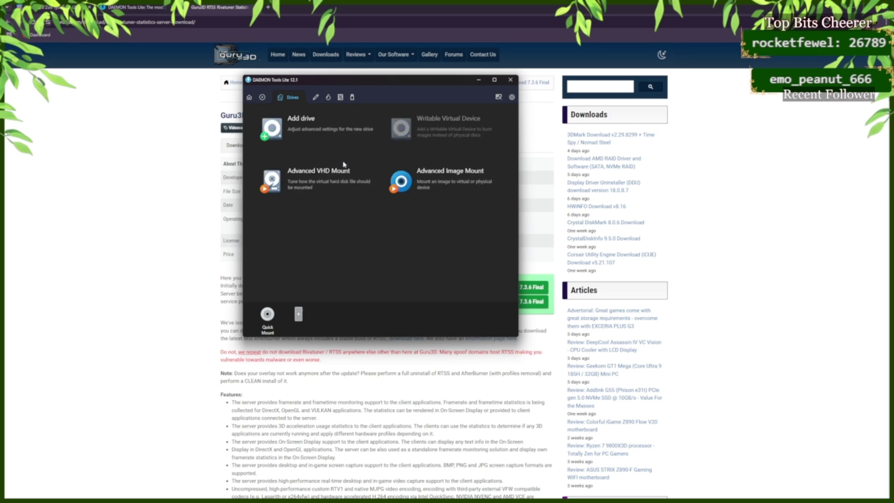
pyautogui.click(304, 138)
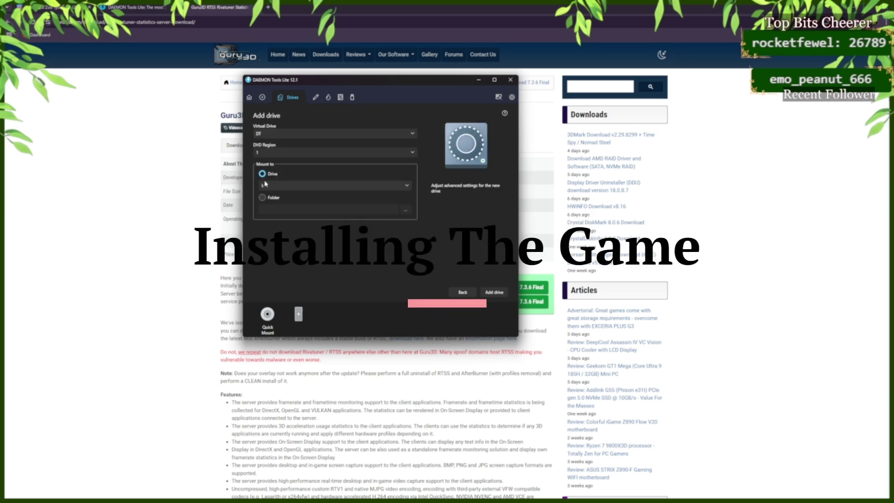
pyautogui.click(406, 187)
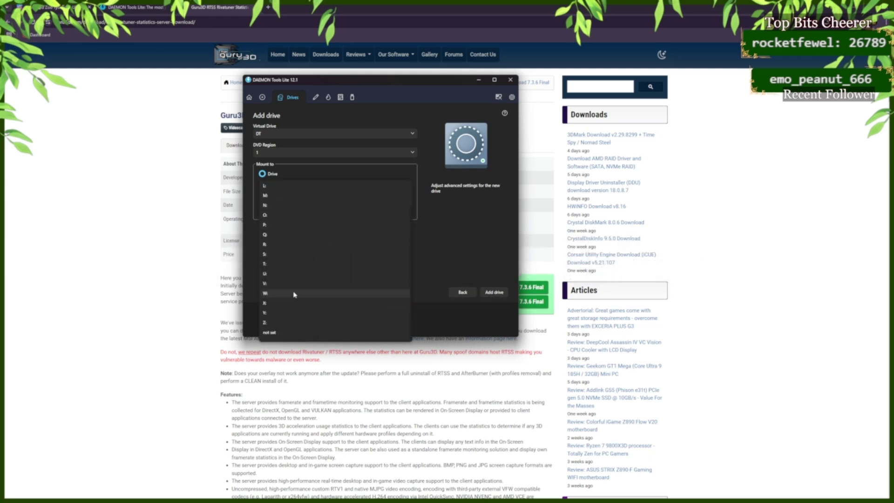
pyautogui.scroll(1, 270, 196)
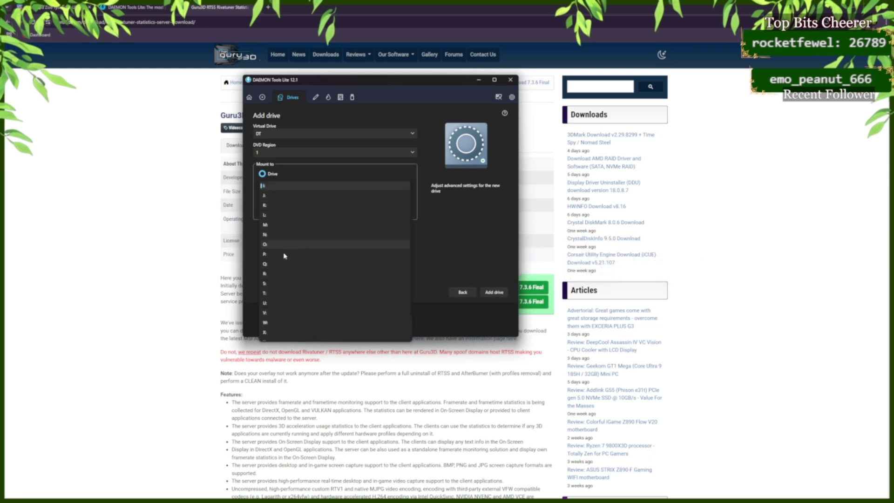
pyautogui.click(272, 187)
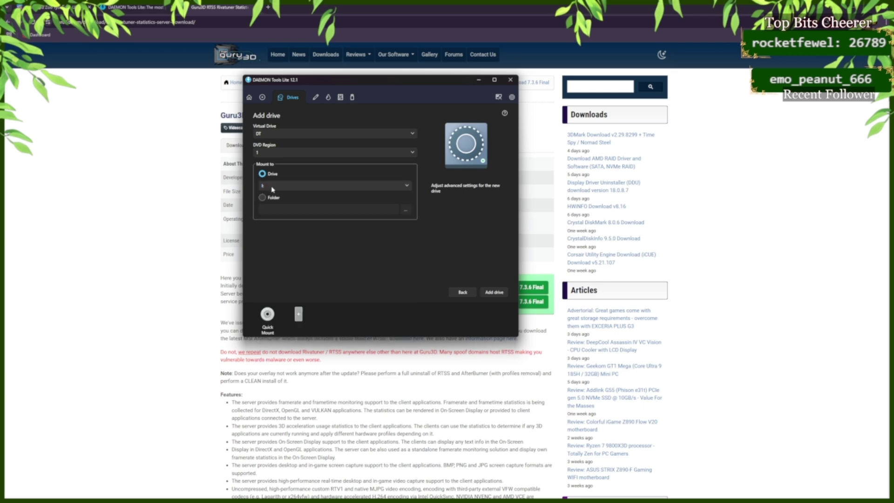
pyautogui.click(490, 293)
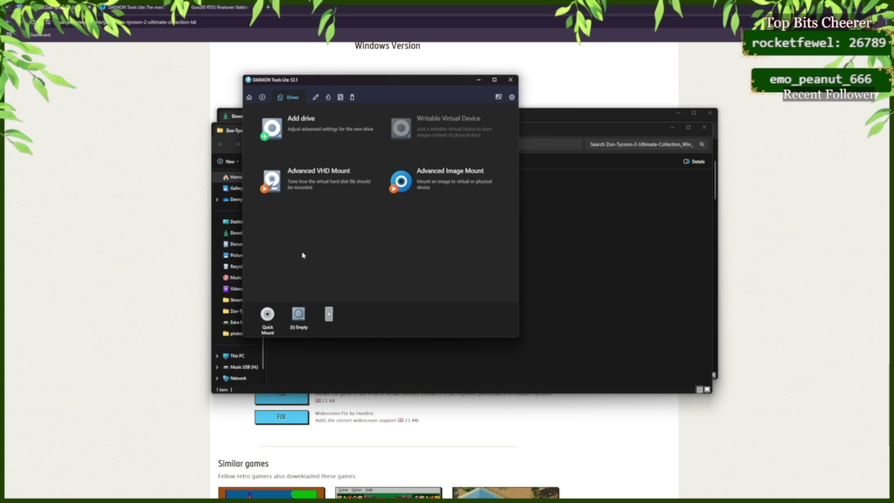
# Mount the ZT2UCD1 image from the CD1 folder in Downloads on virtual drive I and start the game installation from it
pyautogui.click(300, 317)
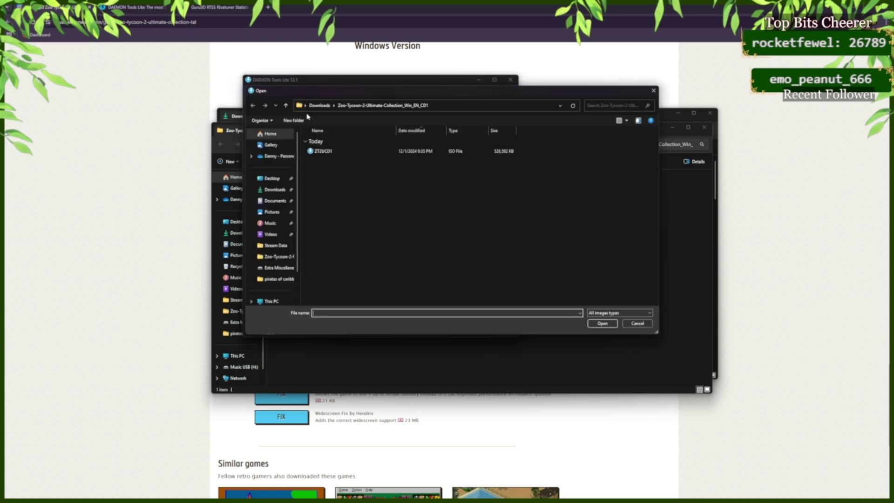
pyautogui.click(319, 106)
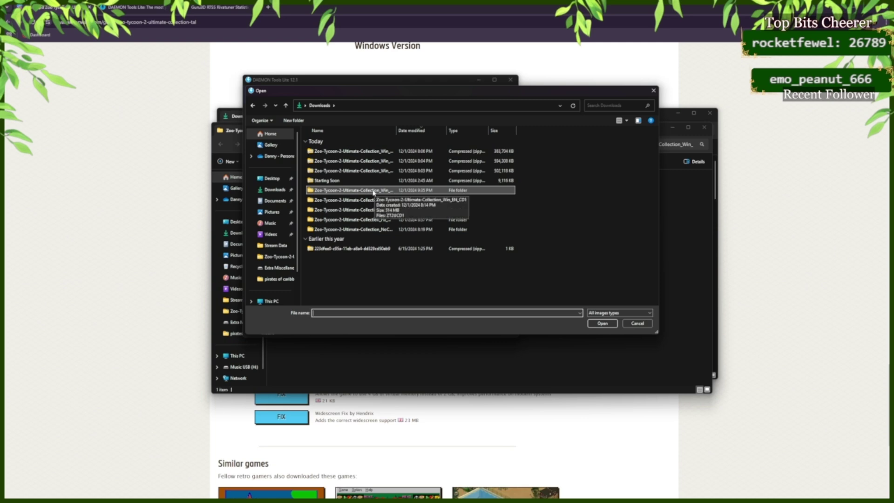
pyautogui.doubleClick(374, 191)
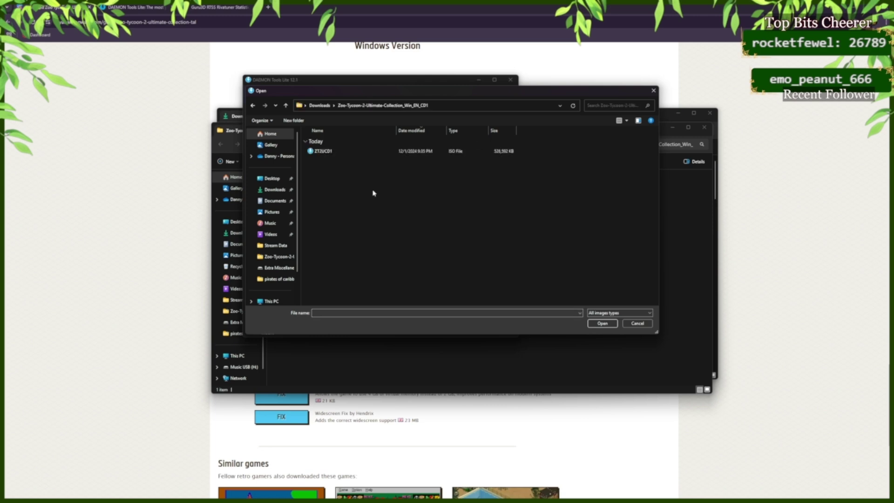
pyautogui.click(346, 153)
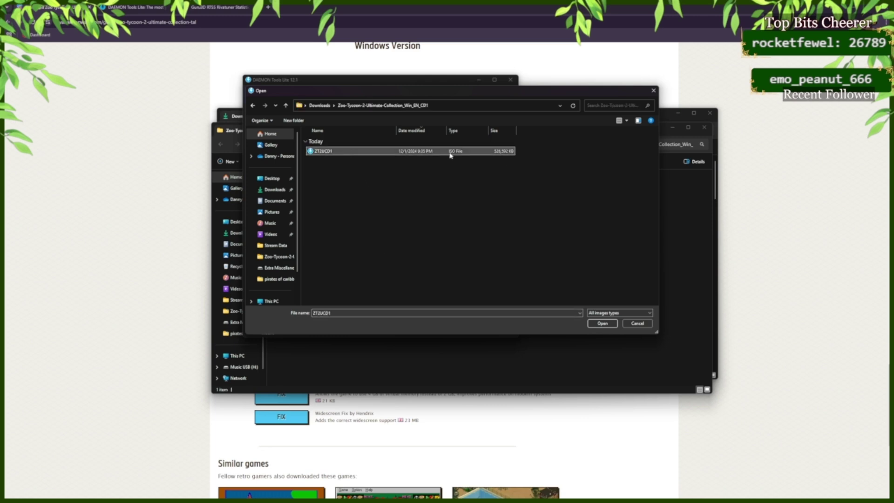
pyautogui.click(603, 323)
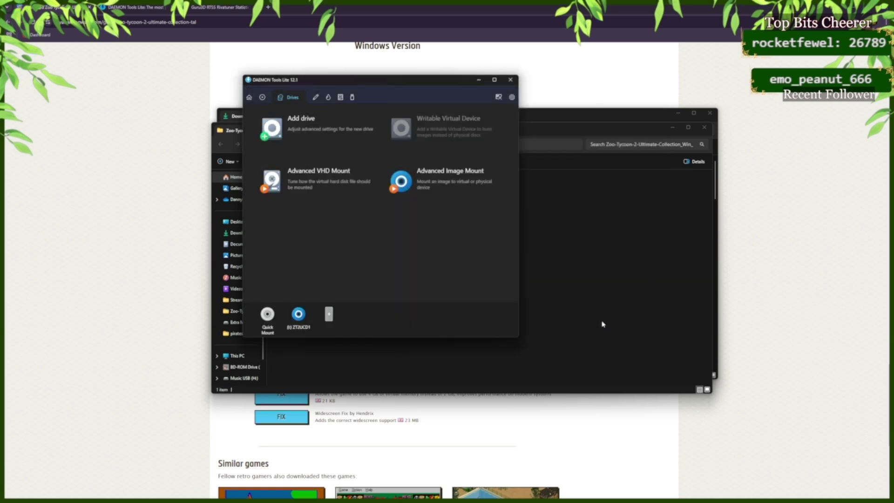
pyautogui.doubleClick(299, 316)
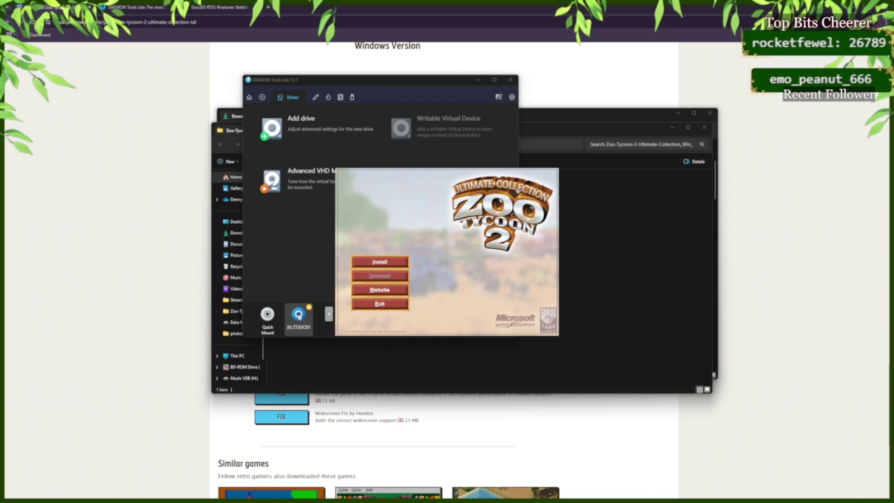
pyautogui.click(380, 262)
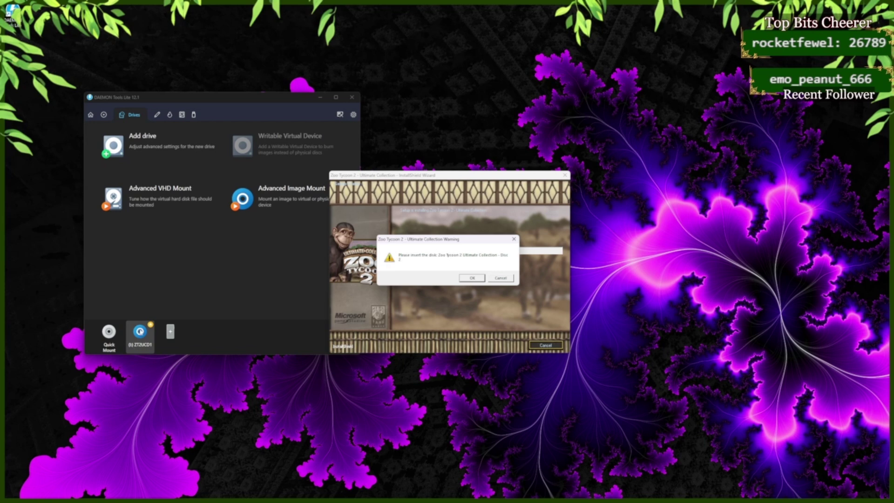
# Unmount disc 1 from drive I, mount the ZT2UCD2 image from the CD2 folder, and continue the installation
pyautogui.rightClick(140, 333)
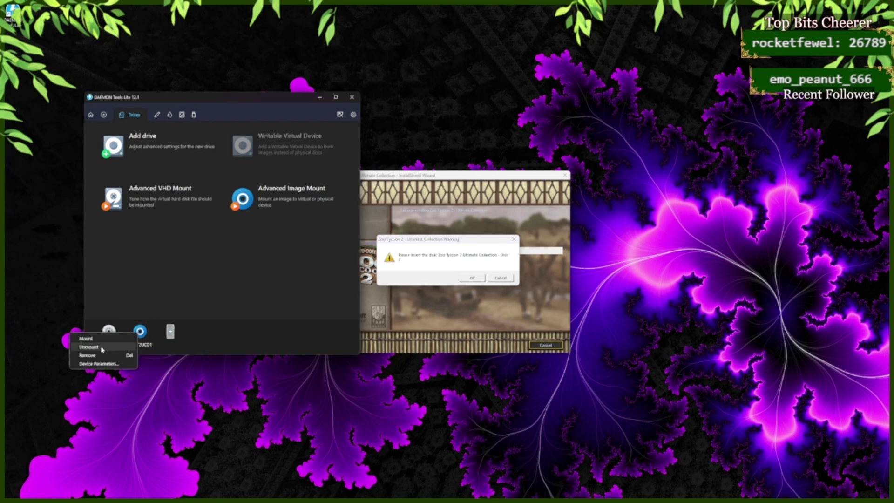
pyautogui.click(102, 349)
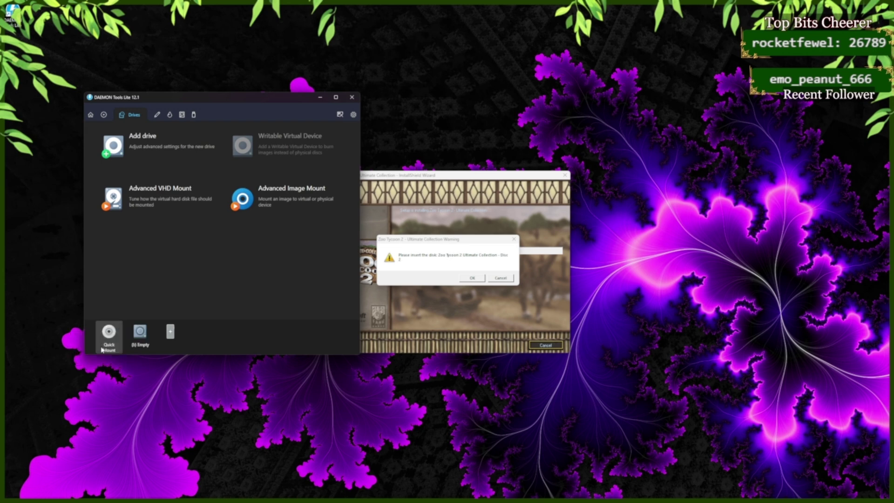
pyautogui.click(140, 334)
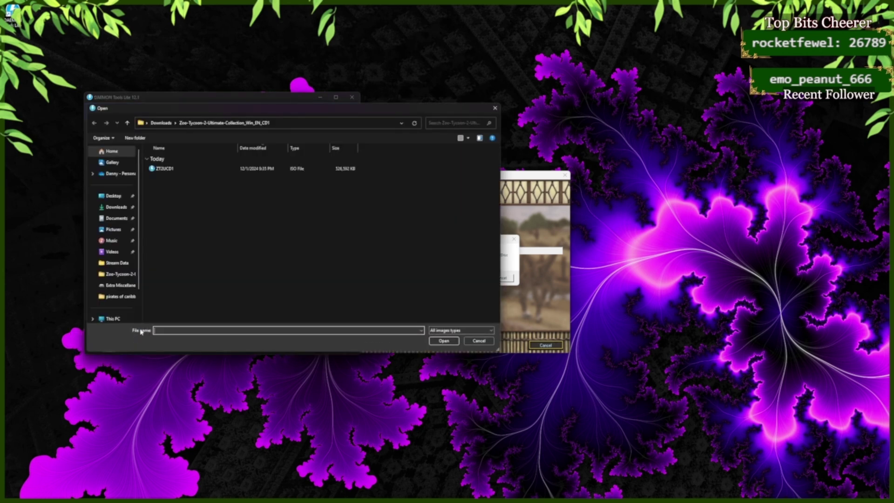
pyautogui.click(160, 122)
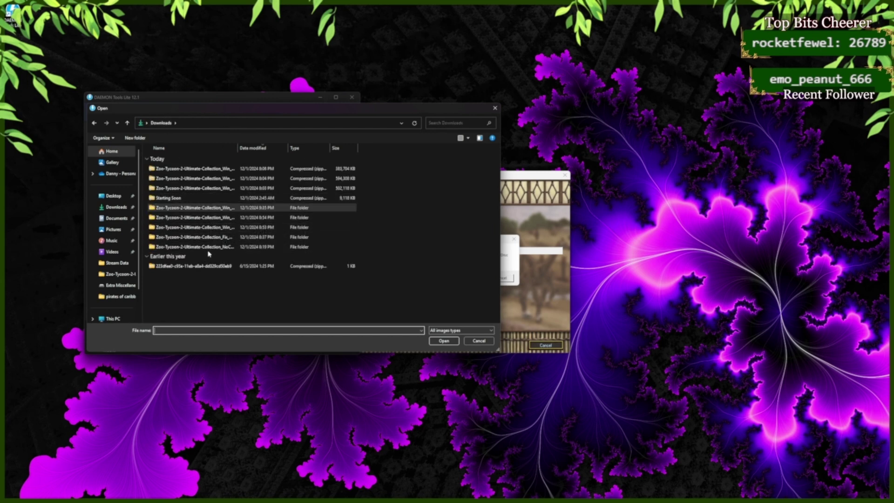
pyautogui.doubleClick(217, 228)
pyautogui.click(208, 169)
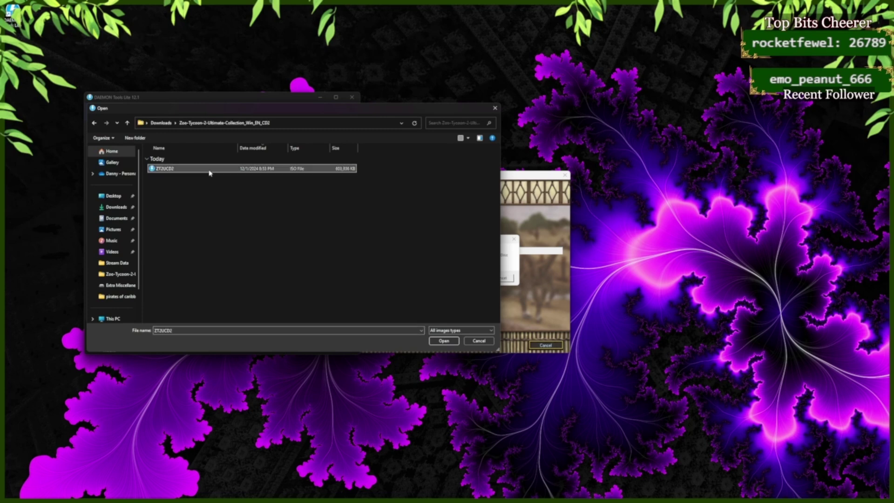
pyautogui.click(443, 341)
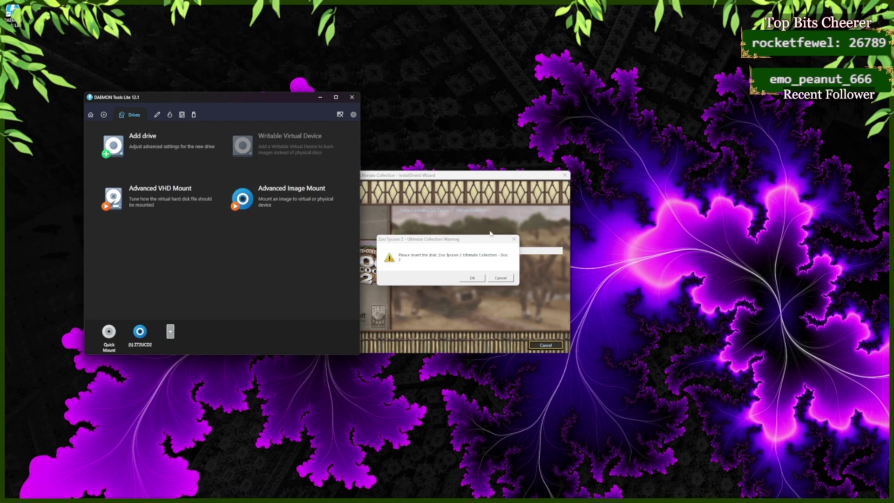
pyautogui.click(473, 278)
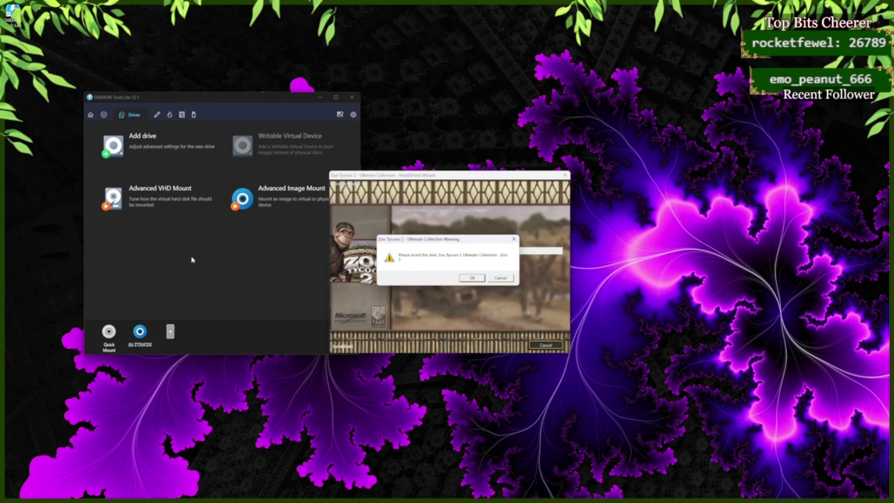
# Replace disc 2 on drive I with the ZT2UCD3 image from the CD3 folder and continue the installation
pyautogui.rightClick(138, 334)
pyautogui.click(109, 350)
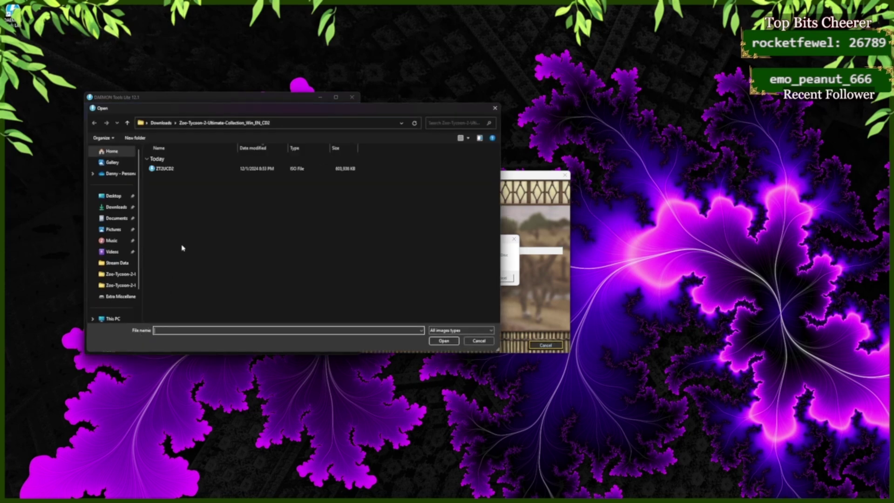
pyautogui.click(161, 122)
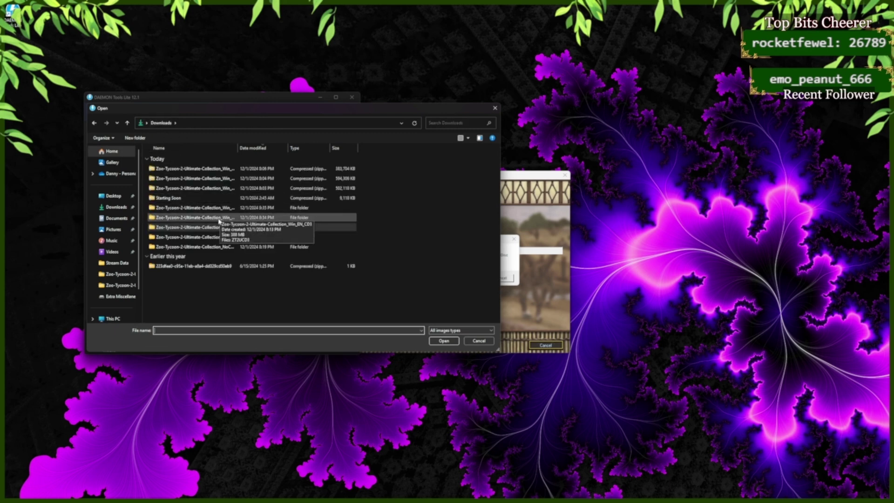
pyautogui.click(219, 220)
pyautogui.doubleClick(219, 220)
pyautogui.click(186, 170)
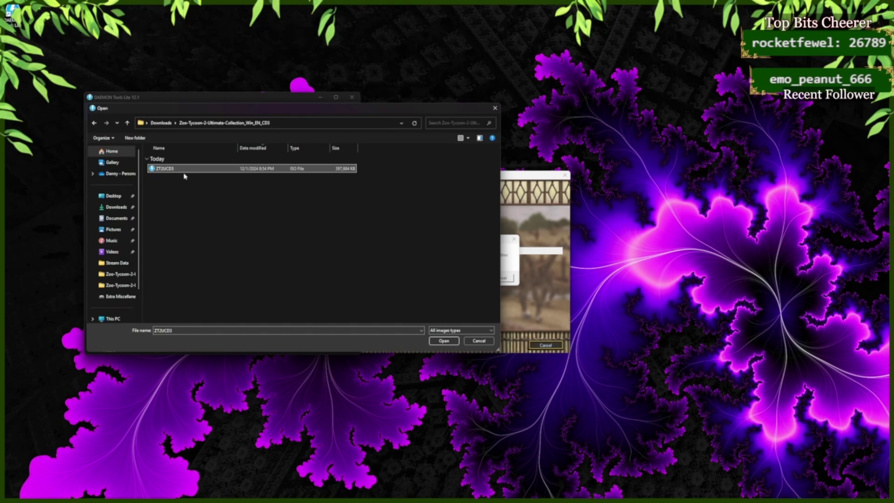
pyautogui.click(444, 341)
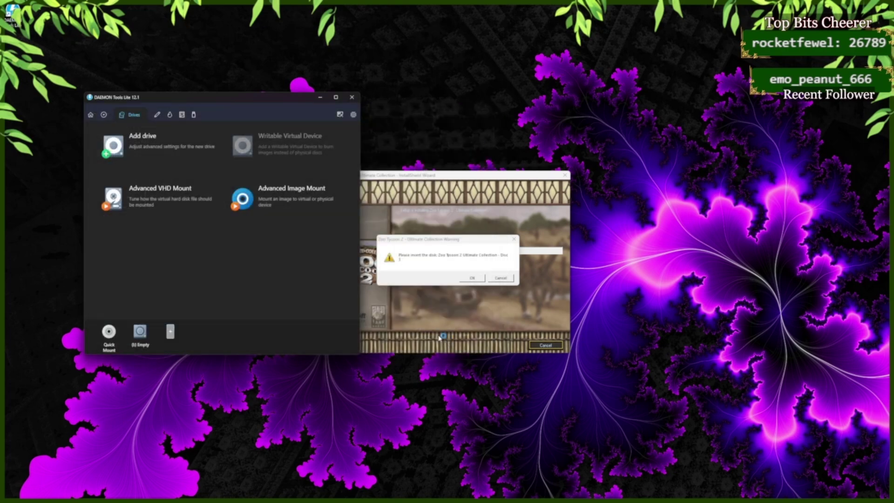
pyautogui.click(482, 280)
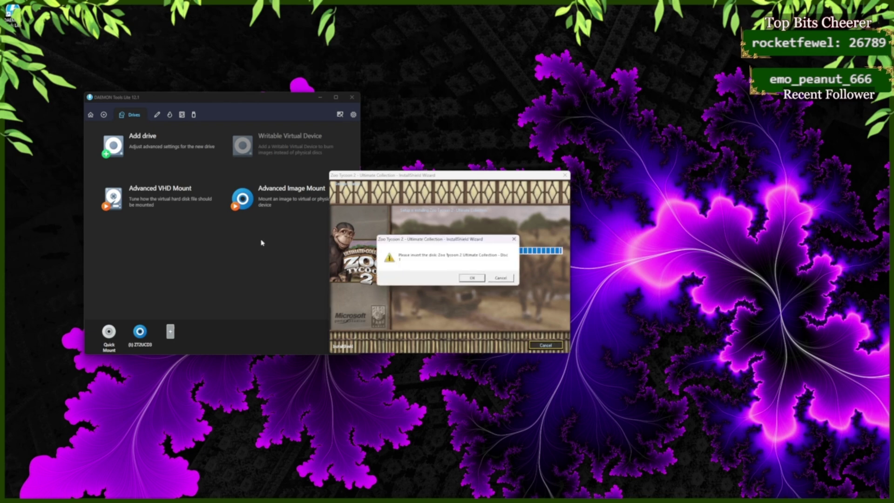
# Mount the ZT2UCD1 image on drive I again in place of disc 3 and continue the installation
pyautogui.rightClick(138, 334)
pyautogui.click(85, 349)
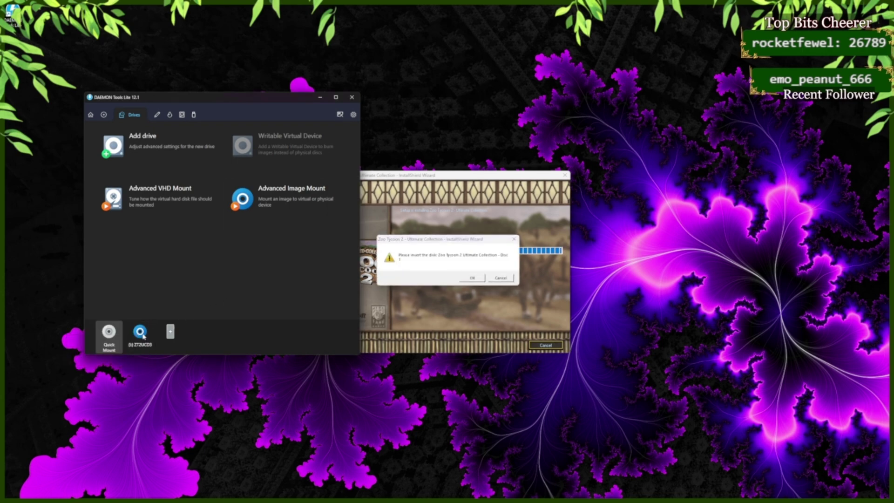
pyautogui.click(140, 333)
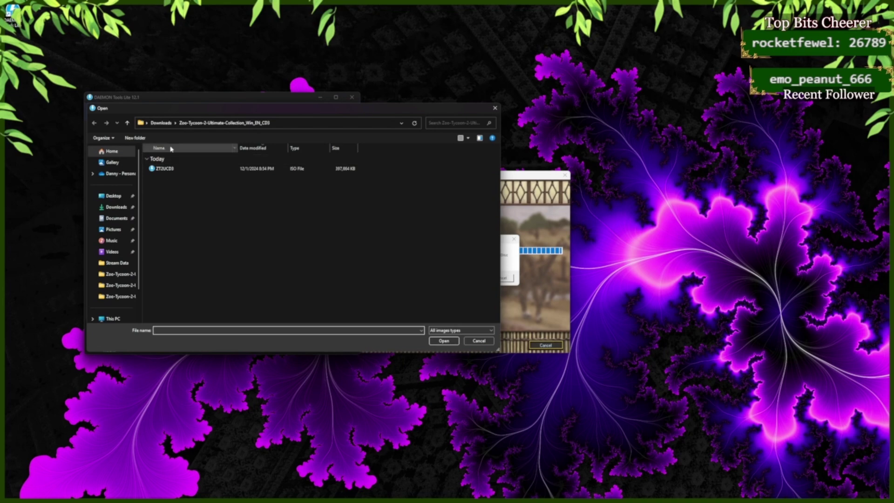
pyautogui.click(161, 123)
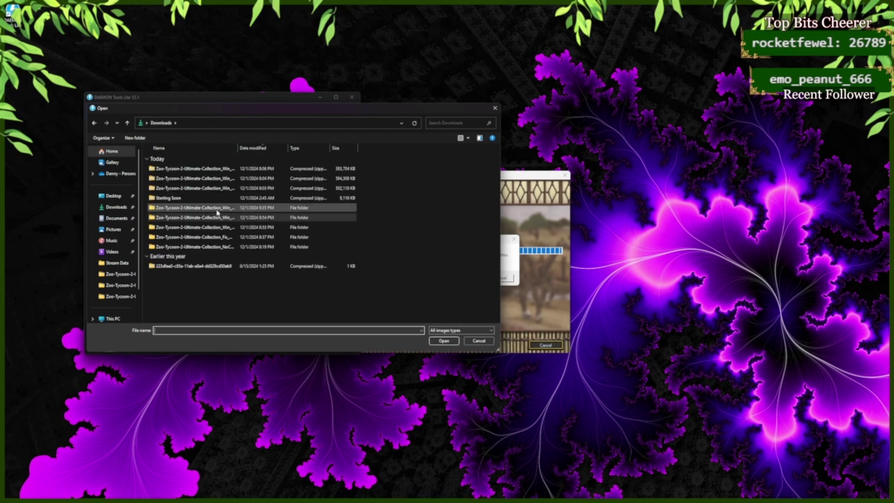
pyautogui.doubleClick(217, 210)
pyautogui.click(220, 171)
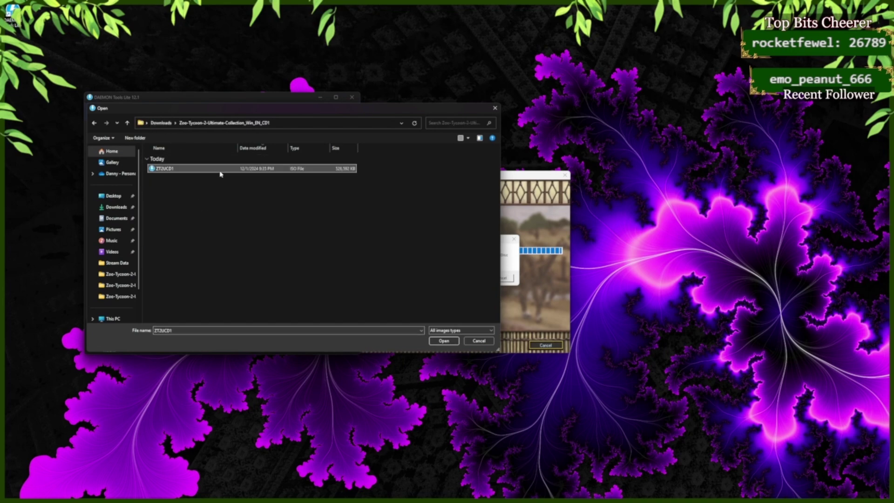
pyautogui.click(443, 341)
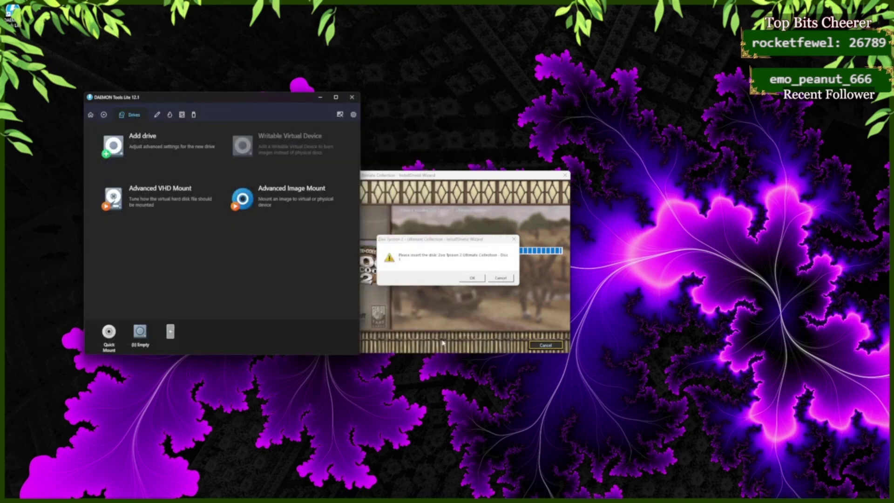
pyautogui.click(473, 278)
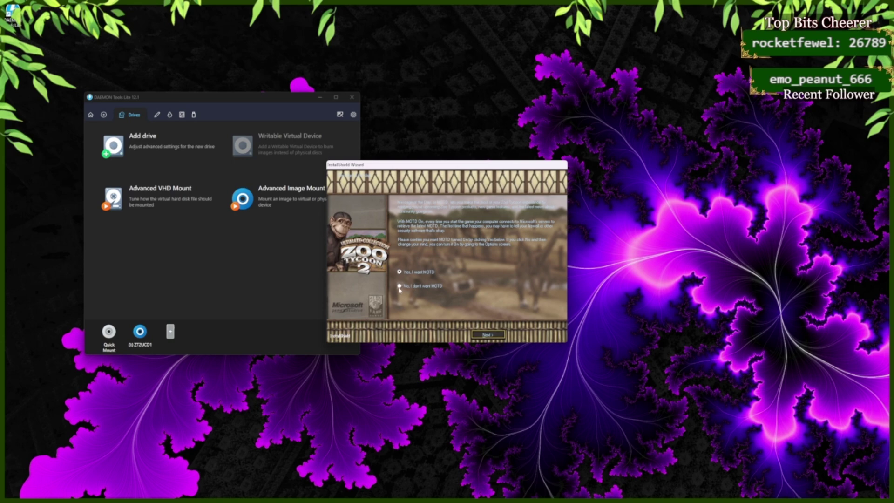
# Decline MOTD, finish the setup wizard with the game set to launch, accept the license agreement, and continue to the main menu
pyautogui.click(487, 336)
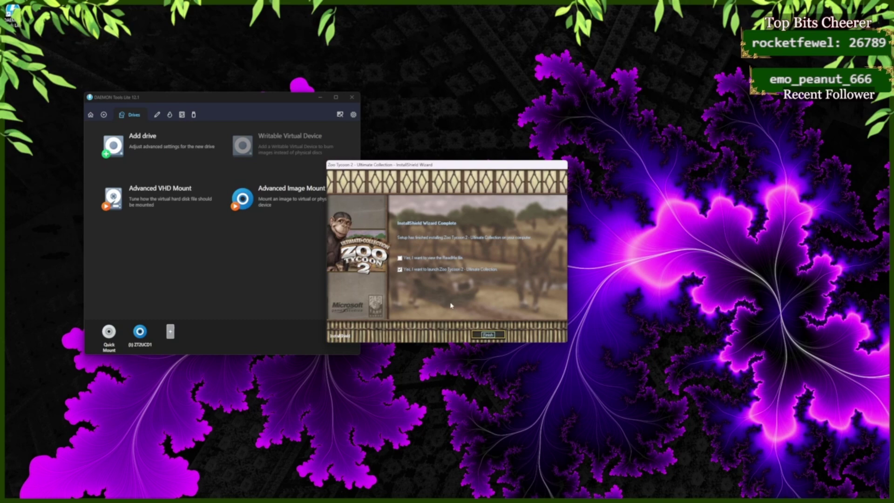
pyautogui.click(488, 336)
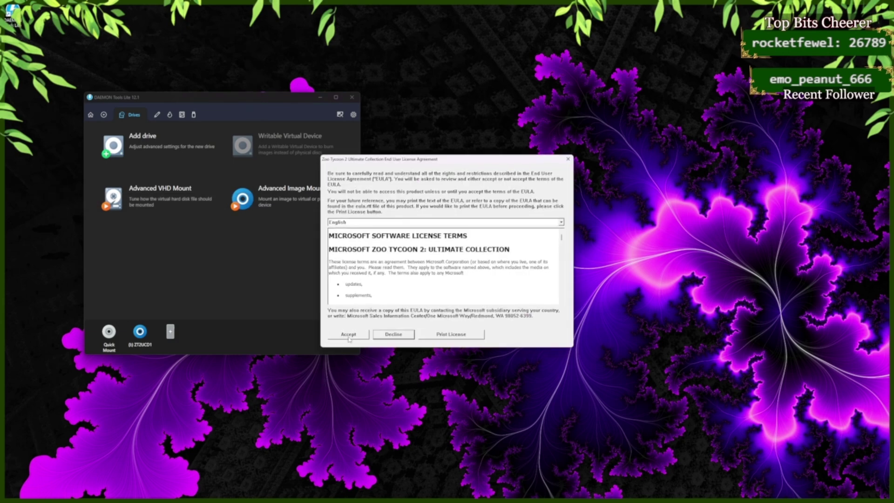
pyautogui.click(349, 335)
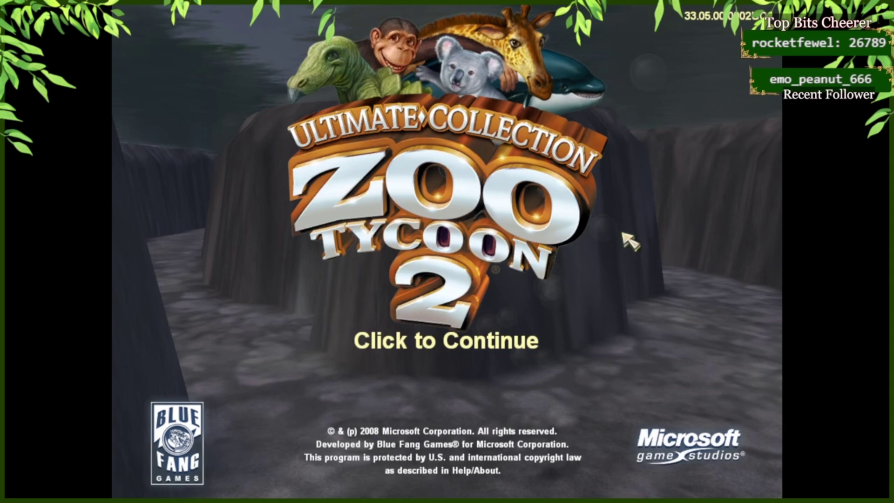
pyautogui.click(637, 253)
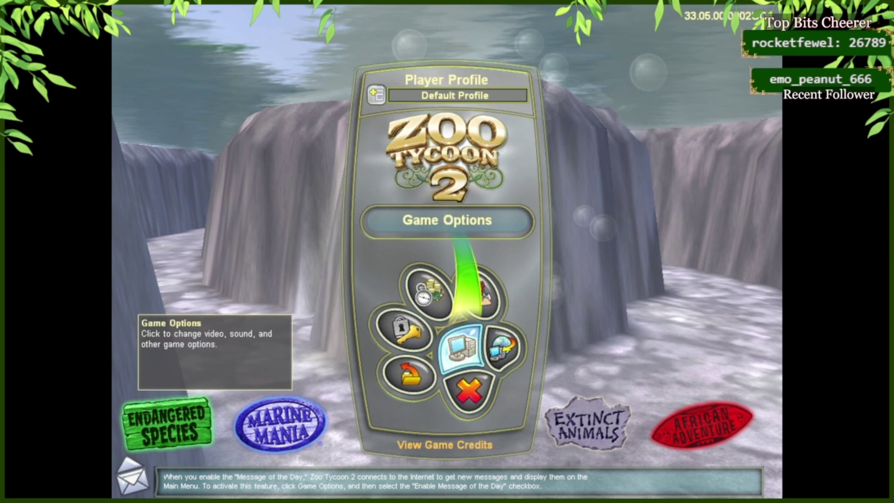
# Open the game options, enable Advanced Settings, and look through the sound card providers
pyautogui.click(463, 350)
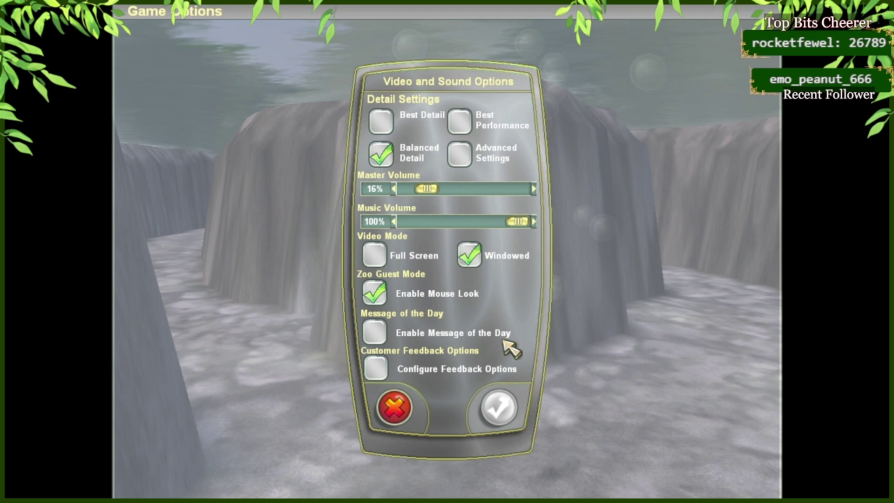
pyautogui.click(461, 155)
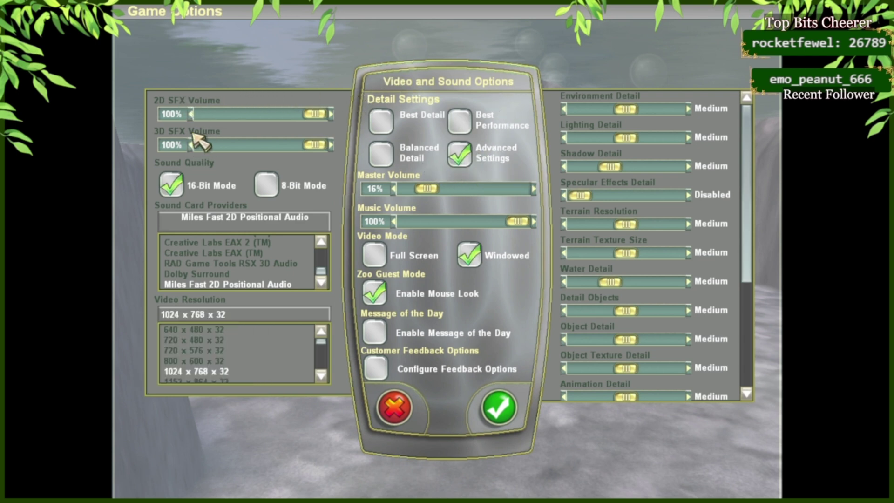
pyautogui.scroll(5, 186, 263)
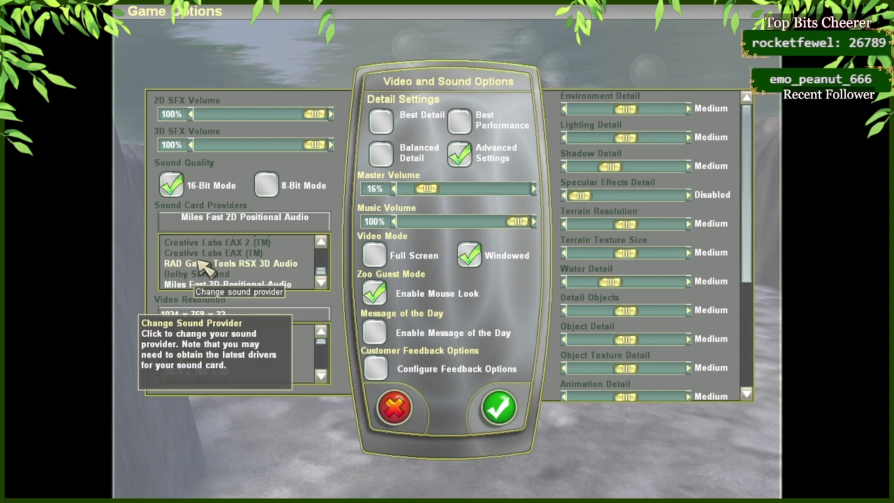
pyautogui.scroll(4, 208, 260)
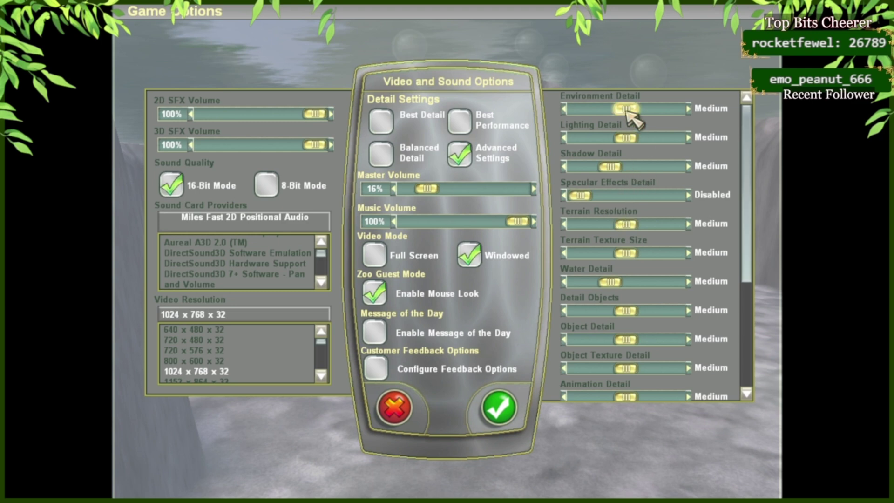
# Set Environment Detail and Lighting Detail to High and Shadow Detail to Very High
pyautogui.click(650, 109)
pyautogui.click(655, 138)
pyautogui.click(658, 168)
pyautogui.click(662, 167)
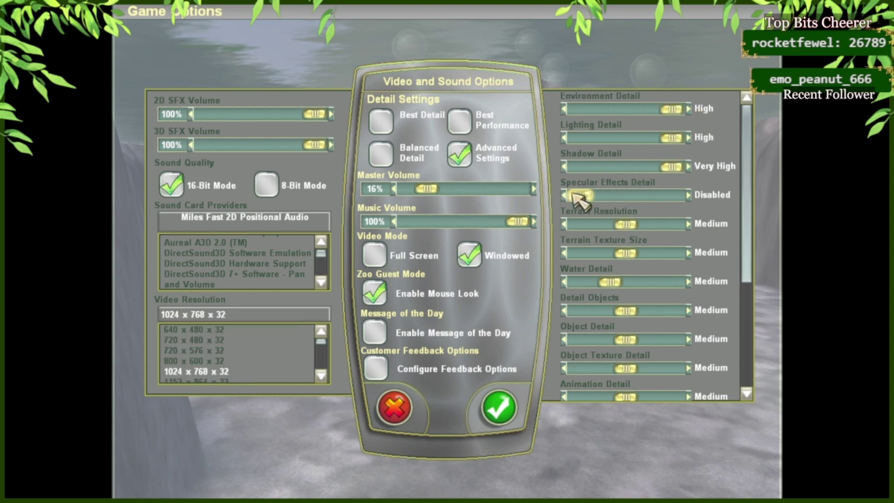
# Raise the specular effects and terrain settings, set Water Detail to Very High, and set object, object texture and animation detail to High
pyautogui.click(661, 195)
pyautogui.click(650, 225)
pyautogui.click(671, 252)
pyautogui.click(680, 282)
pyautogui.click(670, 311)
pyautogui.click(671, 340)
pyautogui.click(671, 368)
pyautogui.click(670, 397)
pyautogui.moveTo(745, 275); pyautogui.dragTo(743, 379)
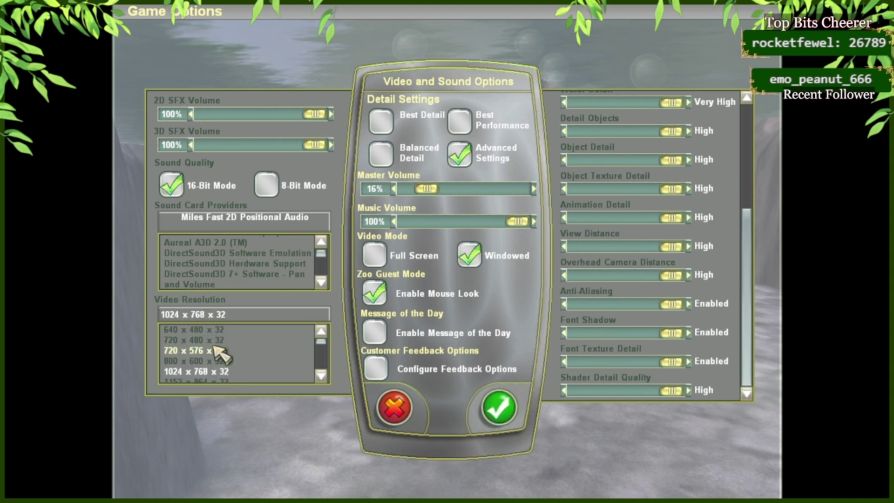
# Set the video resolution to 2176 x 1224 x 32, apply the game options, and keep the new graphics settings
pyautogui.scroll(-2, 216, 342)
pyautogui.scroll(-6, 207, 340)
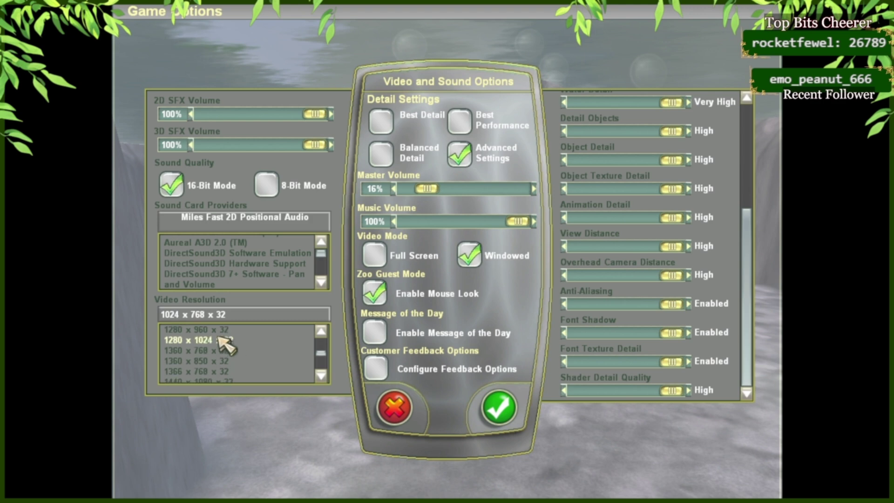
pyautogui.scroll(-2, 215, 342)
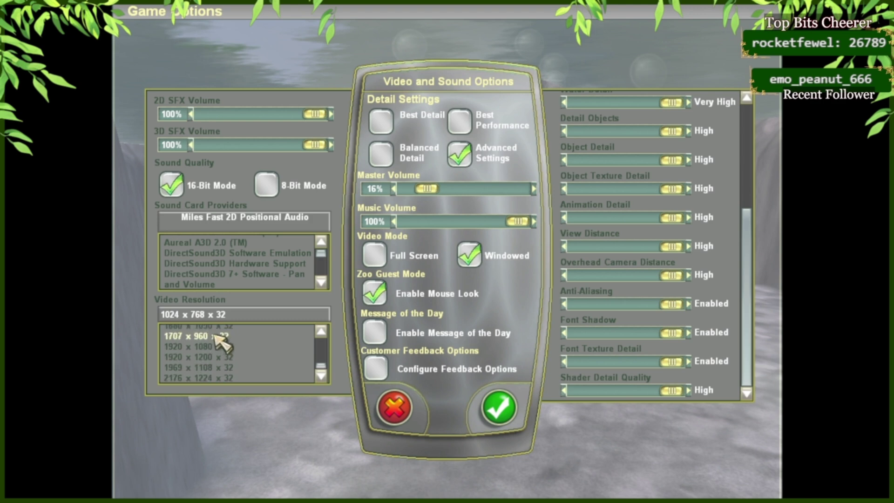
pyautogui.click(501, 412)
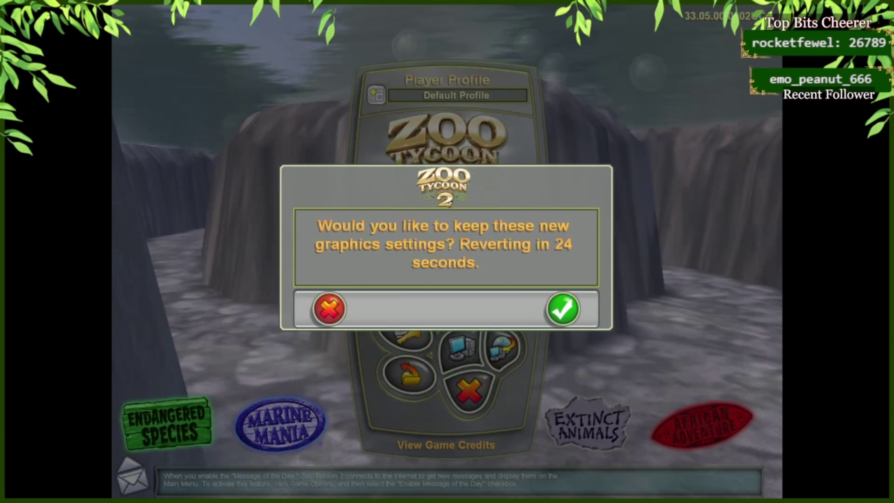
pyautogui.click(566, 313)
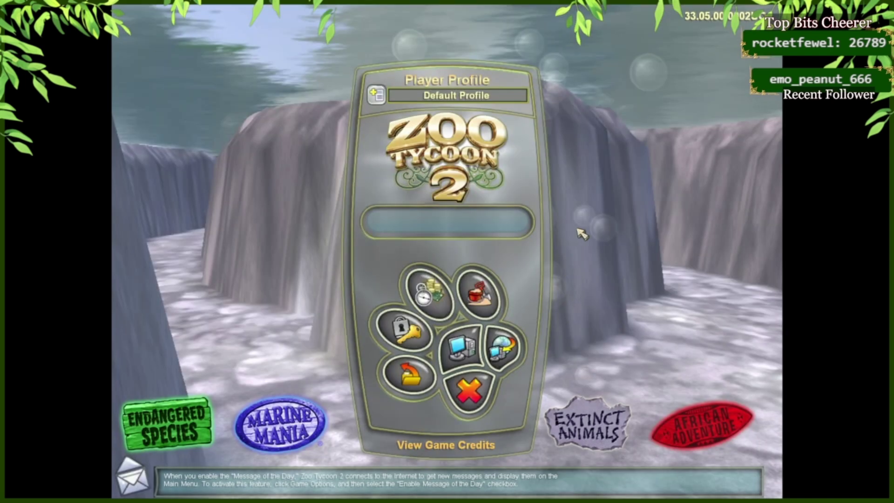
# Reopen the game options to review the video and sound settings, and cancel back to the main menu
pyautogui.click(463, 347)
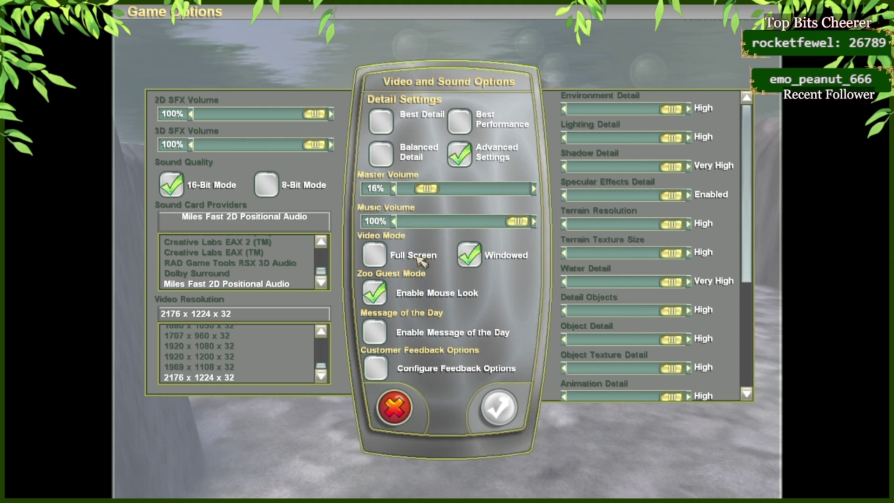
pyautogui.click(394, 407)
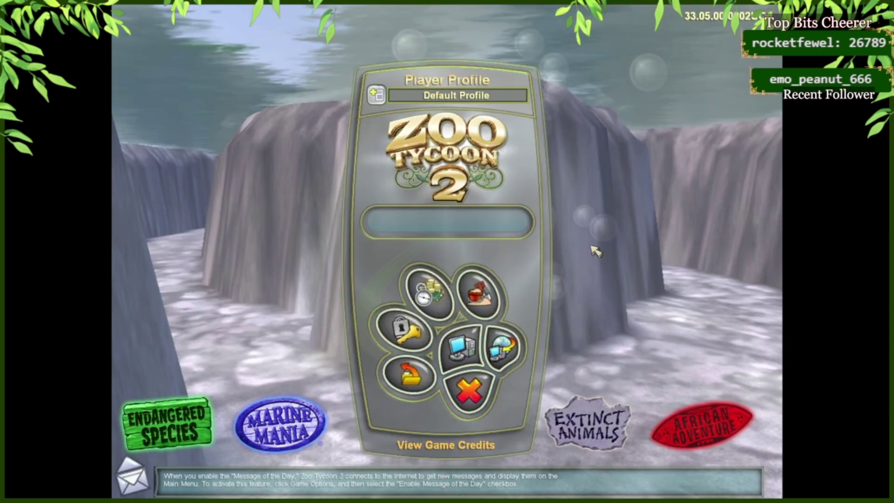